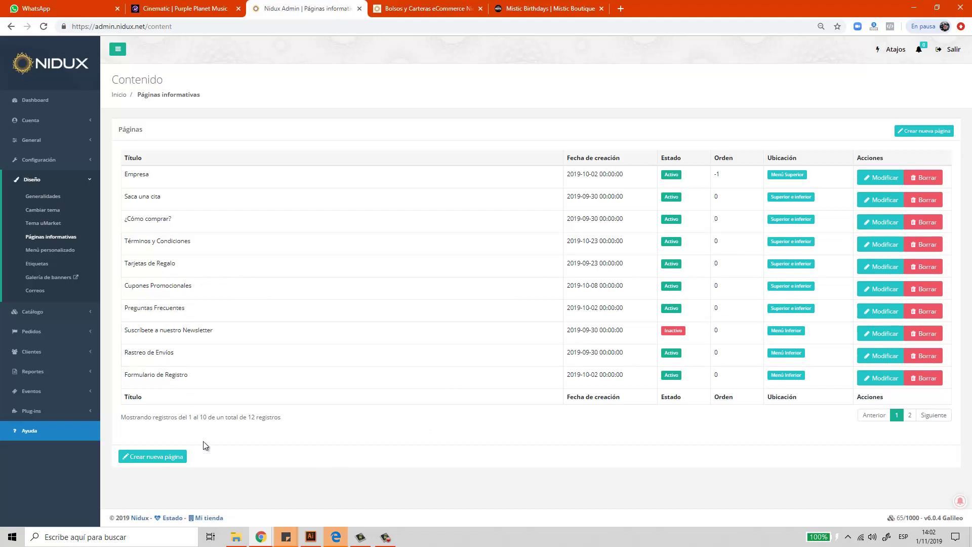
# - Create a new static content page titled "demo" and open it for editing
pyautogui.click(158, 462)
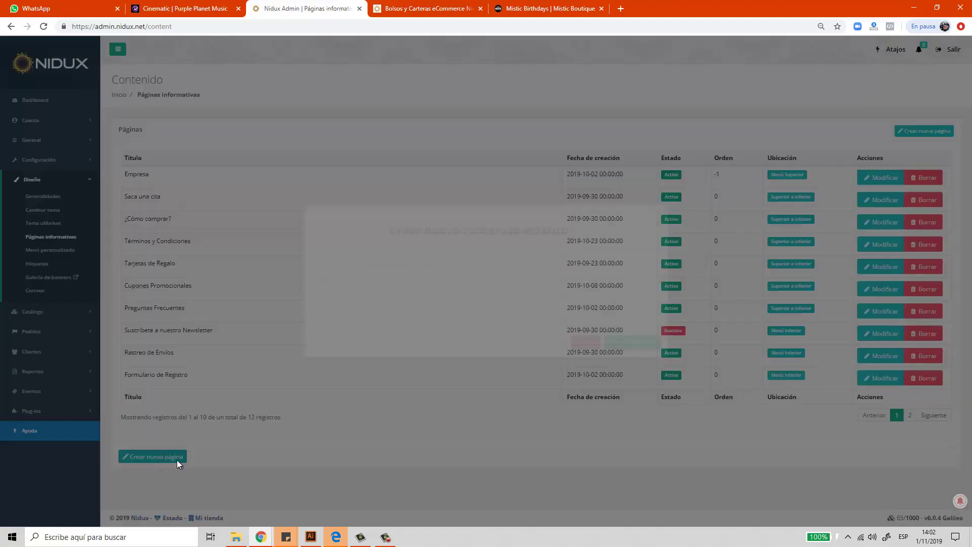
pyautogui.click(374, 300)
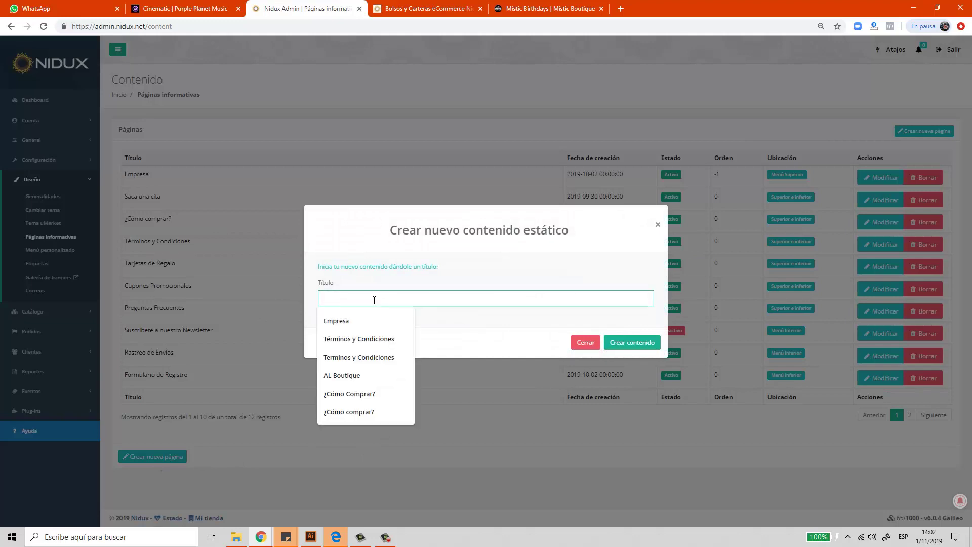
pyautogui.write('demo')
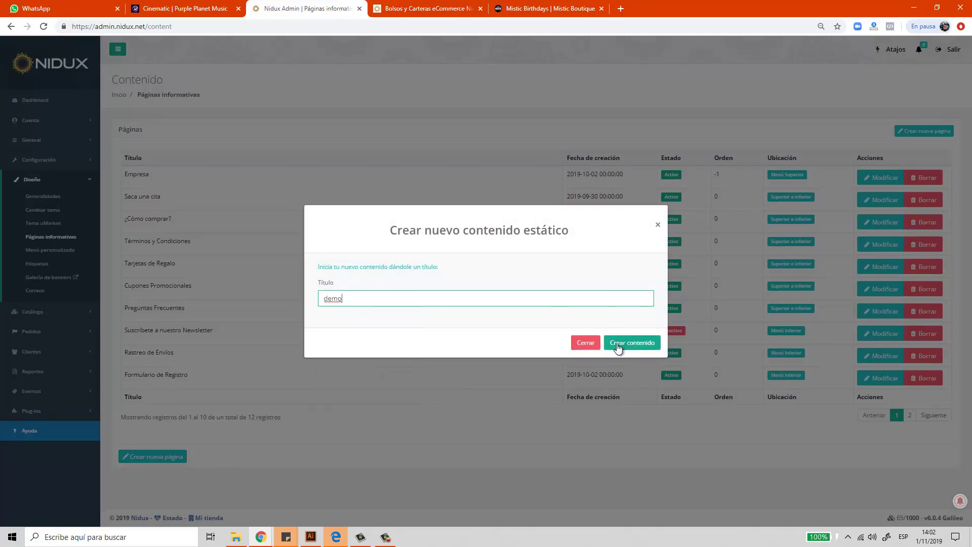
pyautogui.click(639, 344)
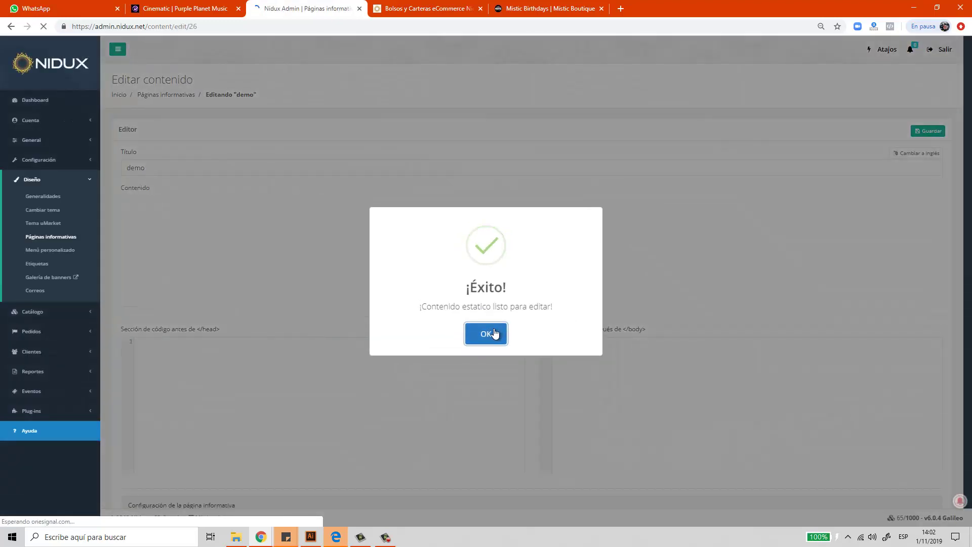
pyautogui.click(492, 330)
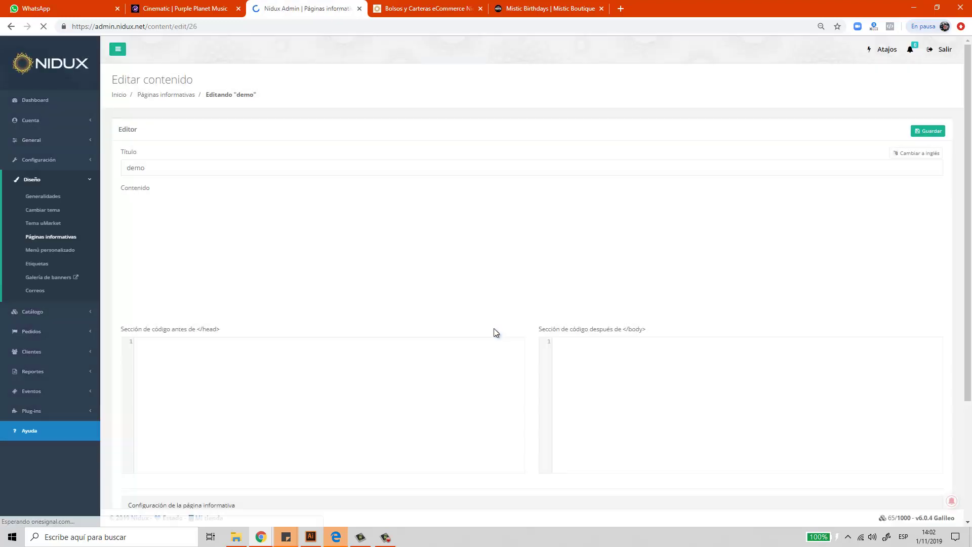
# - Enter the placeholder text "sdfsdf sdfsdf sdf sdfojkdsf" in the page's content area
pyautogui.doubleClick(152, 166)
pyautogui.click(155, 256)
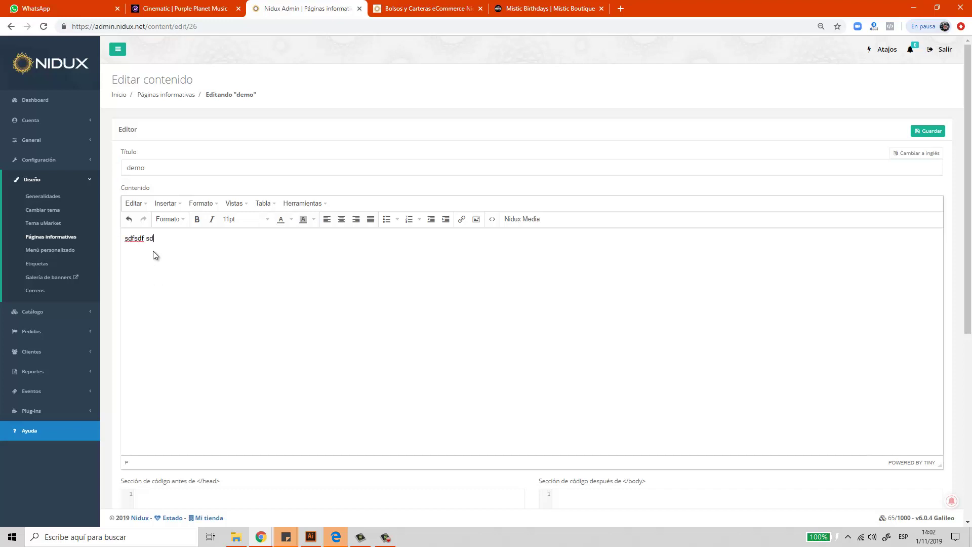
pyautogui.write('df sdfojkdsf')
# - Copy the placeholder phrase and paste it repeatedly to fill three lines, ending the last one with a period
pyautogui.moveTo(210, 242); pyautogui.dragTo(102, 231)
pyautogui.hotkey('ctrl', 'c')
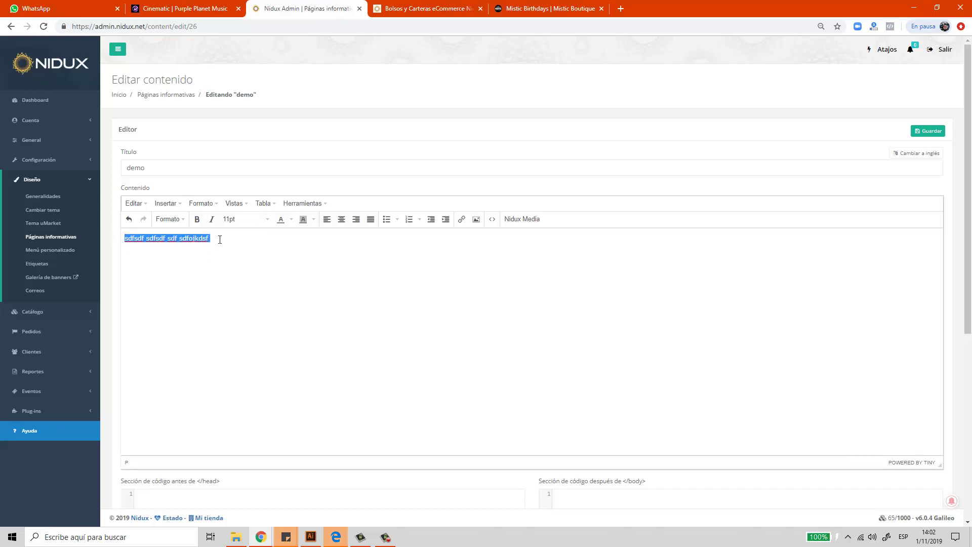
pyautogui.click(220, 239)
pyautogui.hotkey('ctrl', 'v')
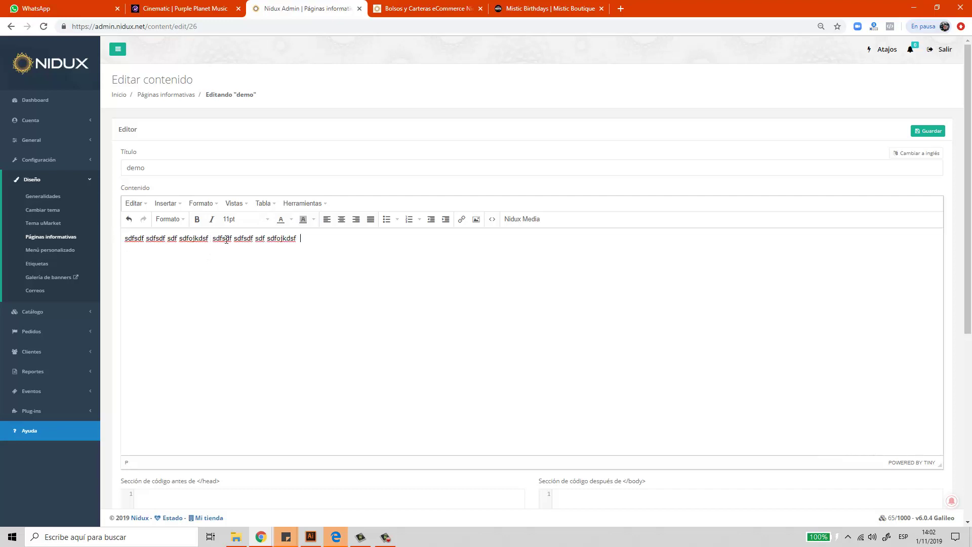
pyautogui.hotkey('ctrl', 'v')
pyautogui.hotkey('ctrl', 'v')
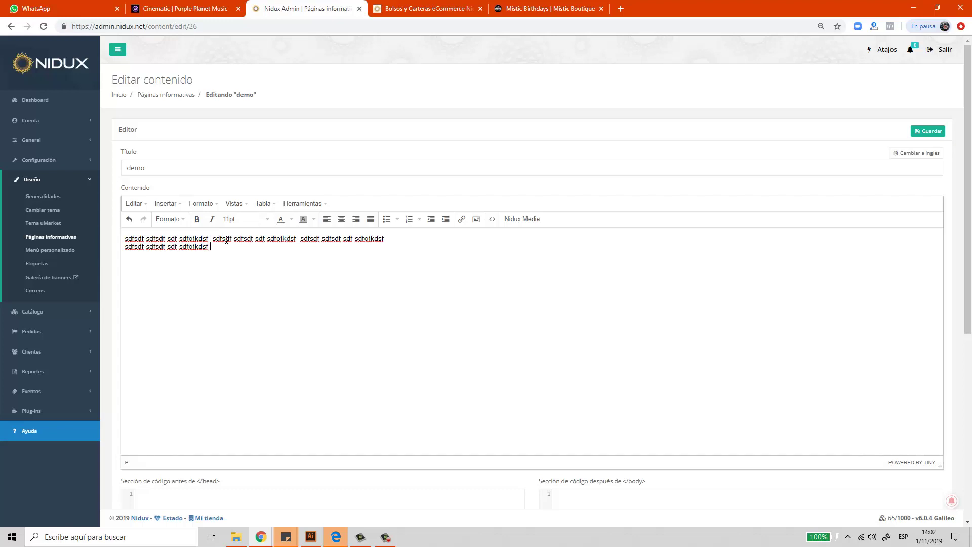
pyautogui.write('v')
pyautogui.hotkey('ctrl', 'v')
pyautogui.hotkey('ctrl', 'v')
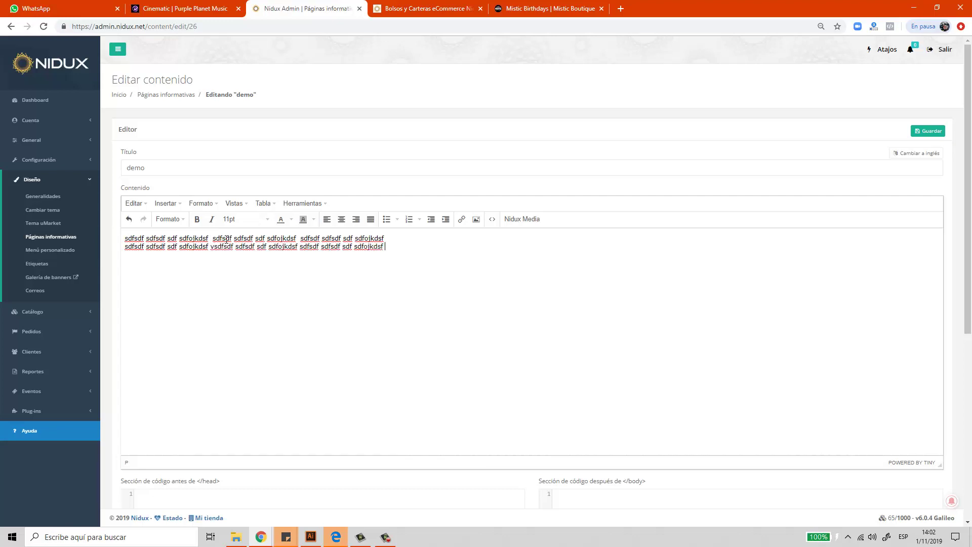
pyautogui.hotkey('ctrl', 'v')
pyautogui.press('Return')
pyautogui.hotkey('ctrl', 'v')
pyautogui.hotkey('ctrl', 'v')
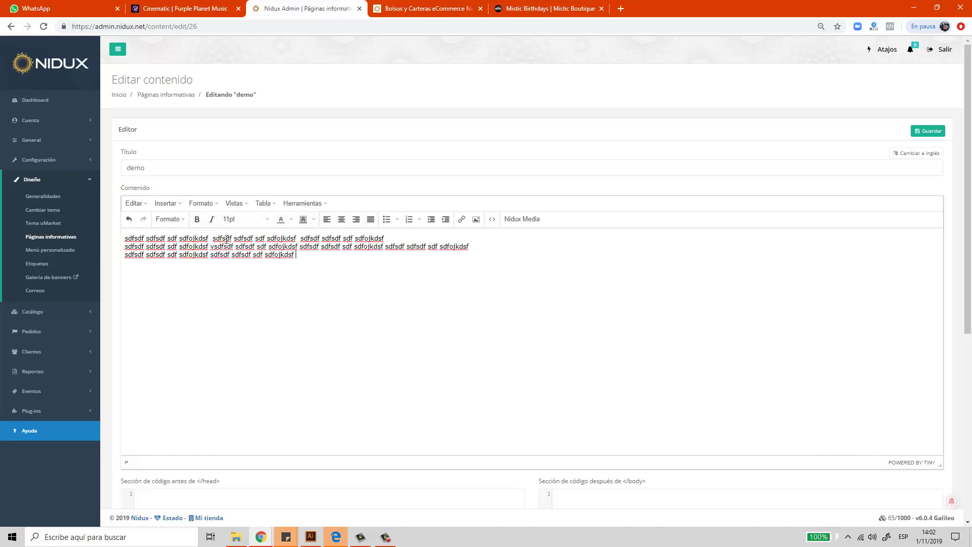
pyautogui.hotkey('ctrl', 'v')
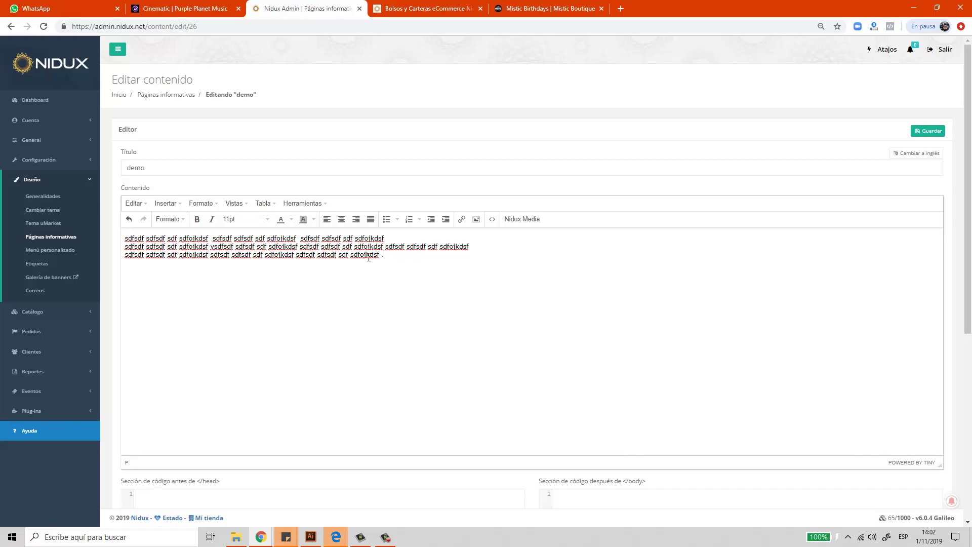
# - Format the last phrase of the third line as bold, dark green, 24pt text and move it onto its own line
pyautogui.moveTo(390, 260); pyautogui.dragTo(299, 257)
pyautogui.moveTo(387, 258); pyautogui.dragTo(295, 257)
pyautogui.click(197, 219)
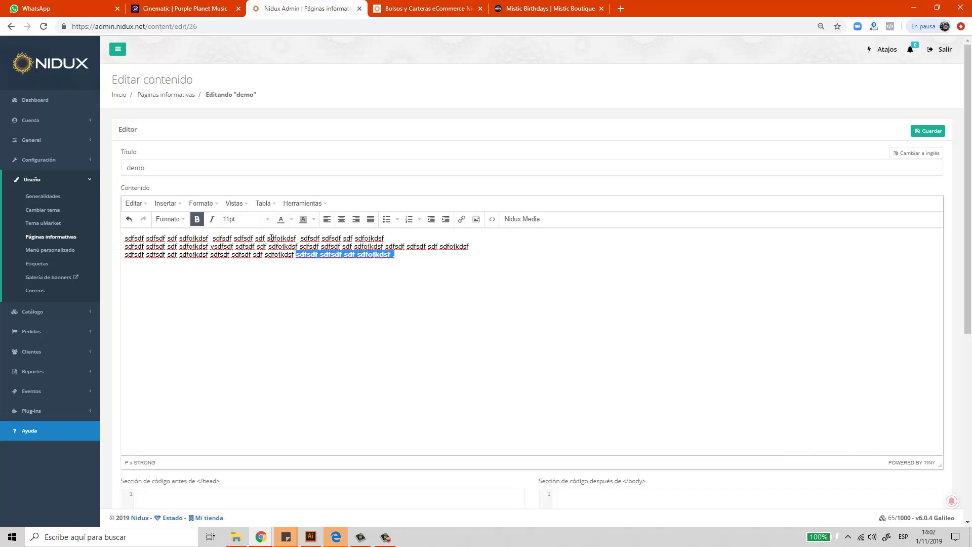
pyautogui.click(291, 219)
pyautogui.click(283, 241)
pyautogui.click(265, 220)
pyautogui.click(257, 295)
pyautogui.click(273, 289)
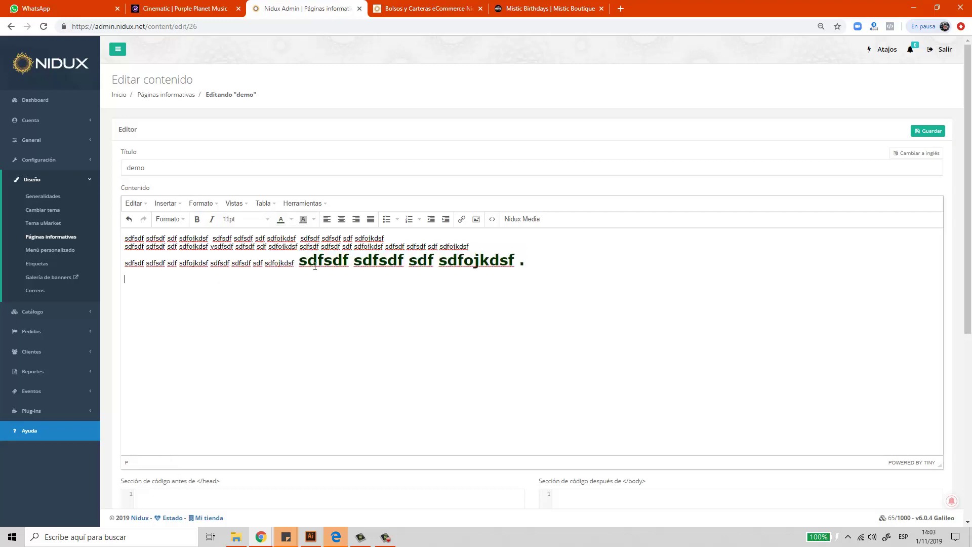
pyautogui.click(298, 254)
pyautogui.press('Return')
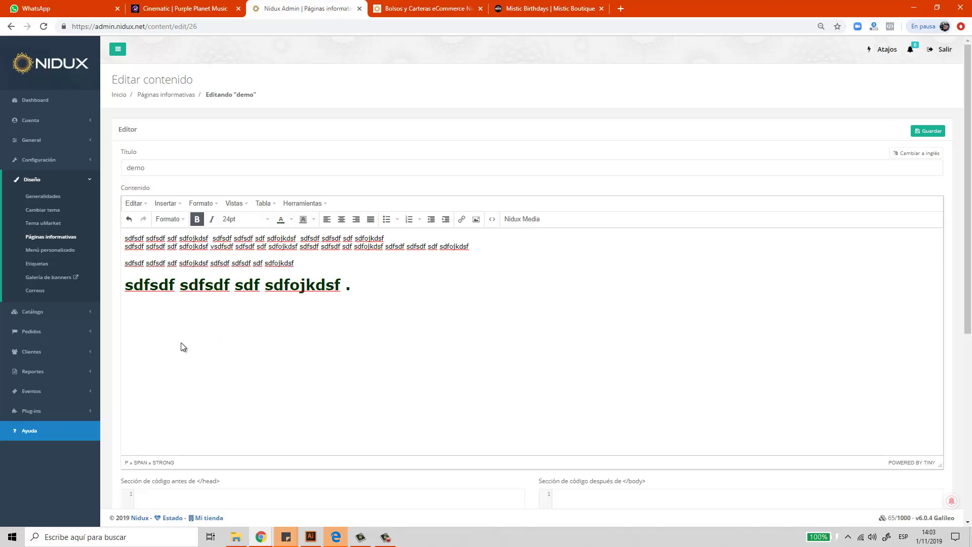
# - Set the informational page's publication status to Activo and its page type to Normal
pyautogui.scroll(-3, 181, 343)
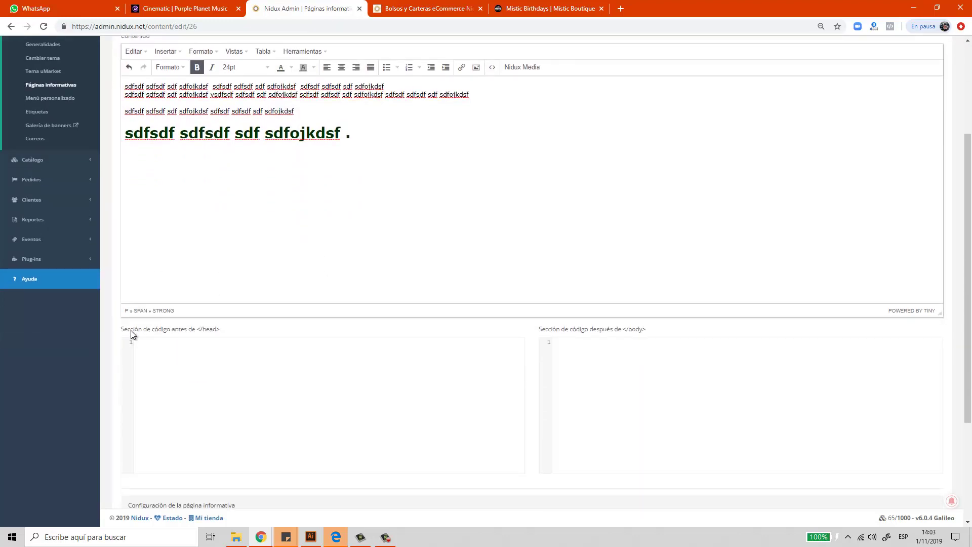
pyautogui.scroll(-2, 182, 326)
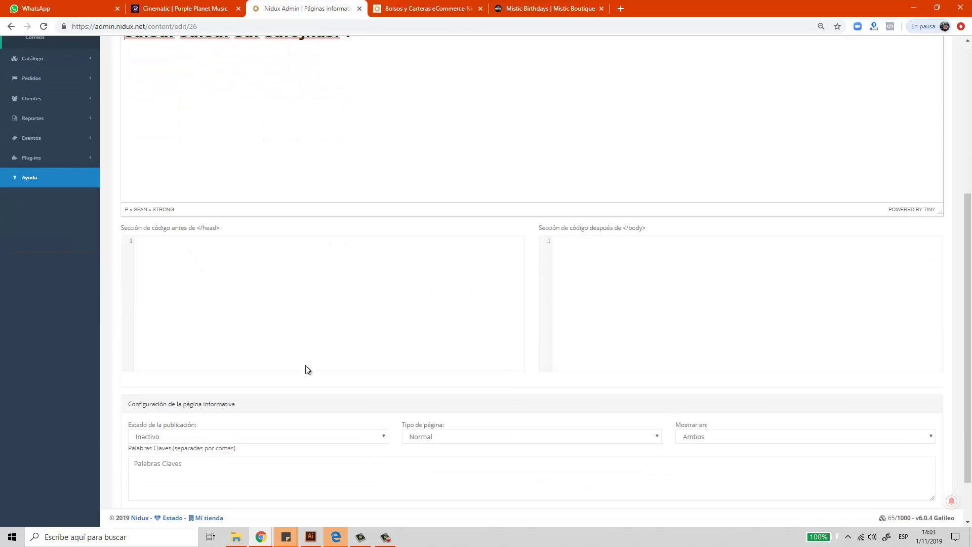
pyautogui.scroll(-1, 127, 394)
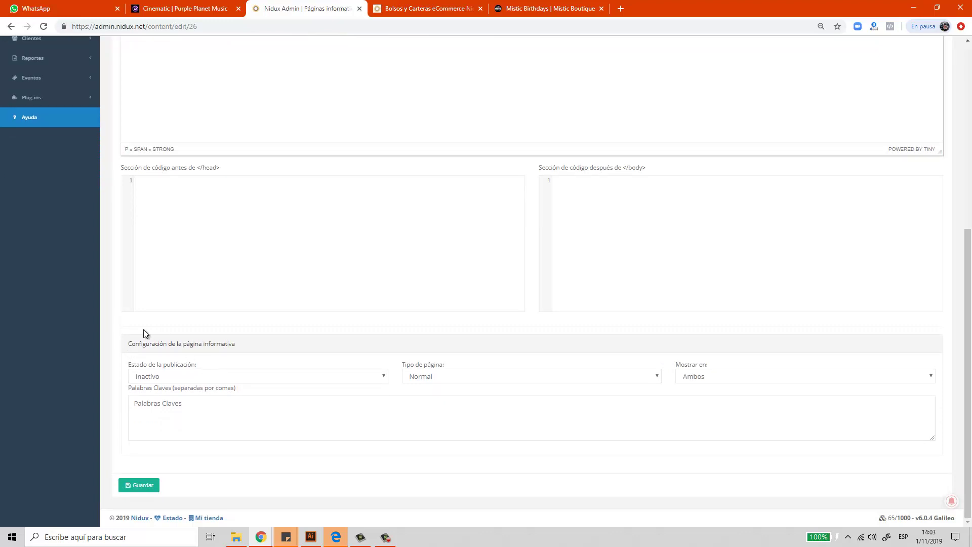
pyautogui.click(154, 377)
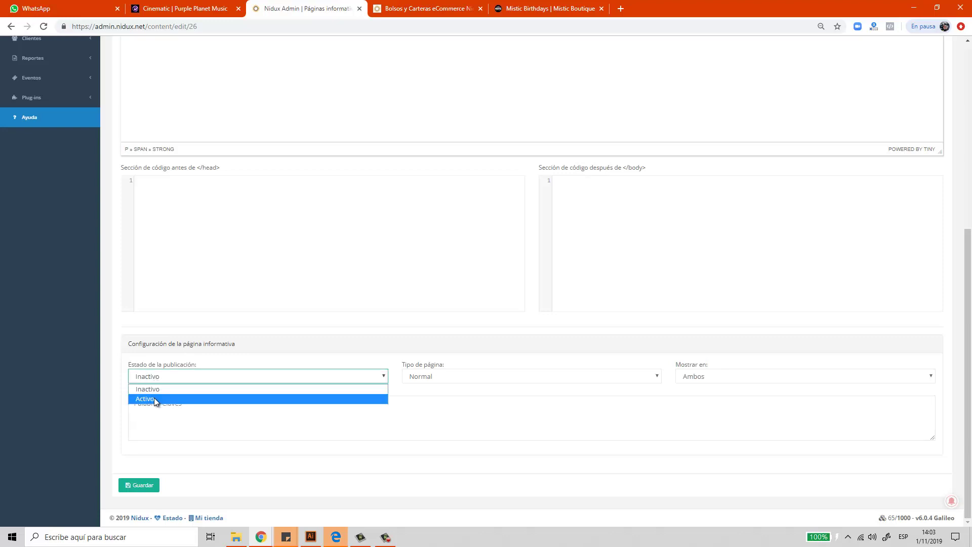
pyautogui.click(154, 399)
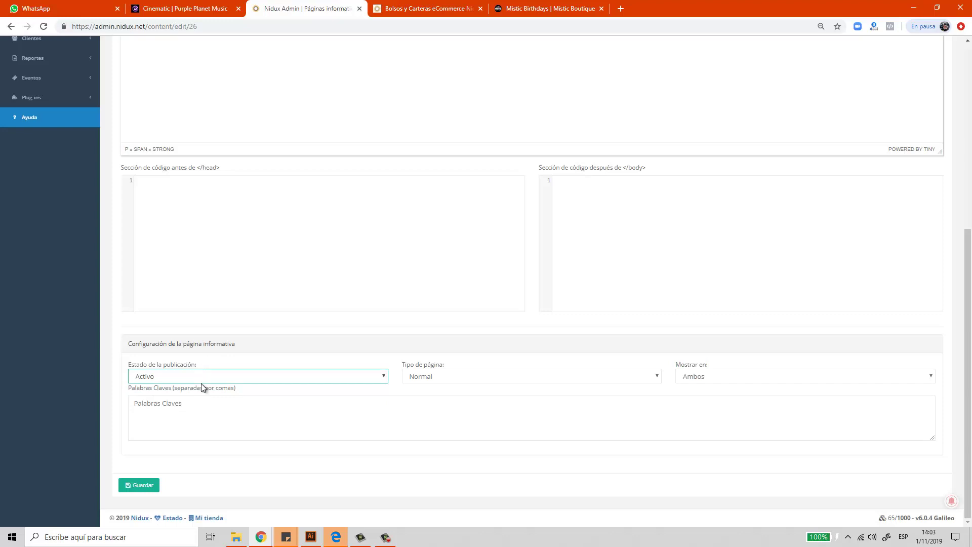
pyautogui.click(444, 376)
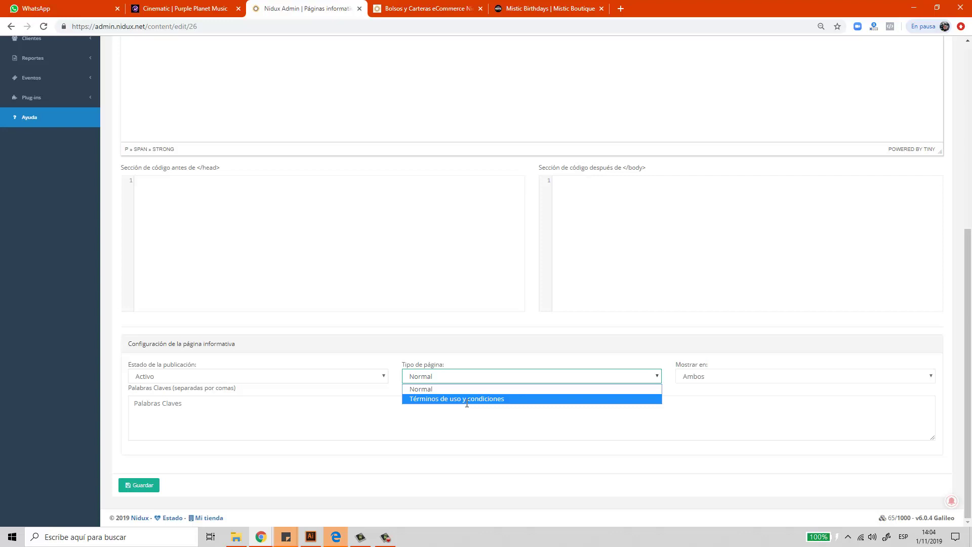
pyautogui.click(470, 388)
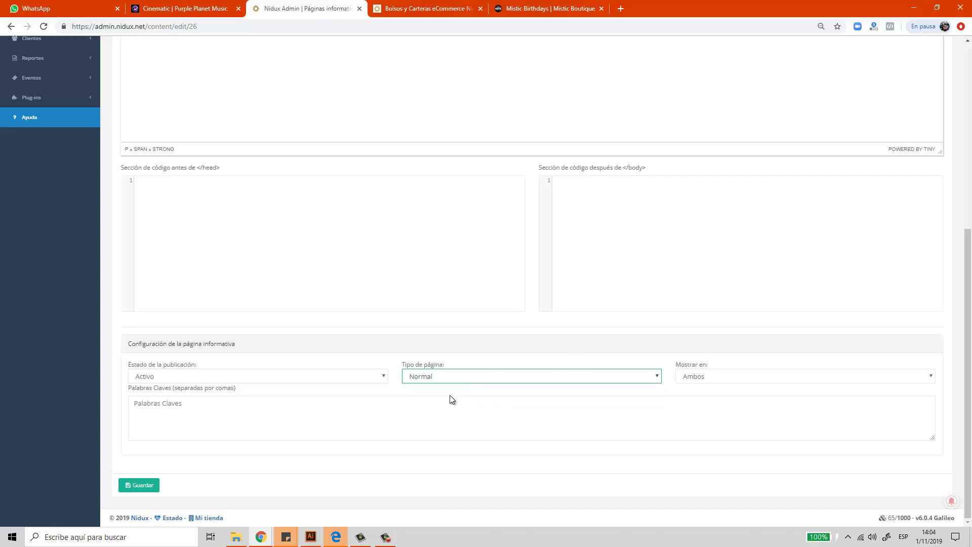
# - Show the page in Menú inferior, leave the keywords empty, and save the content
pyautogui.click(704, 377)
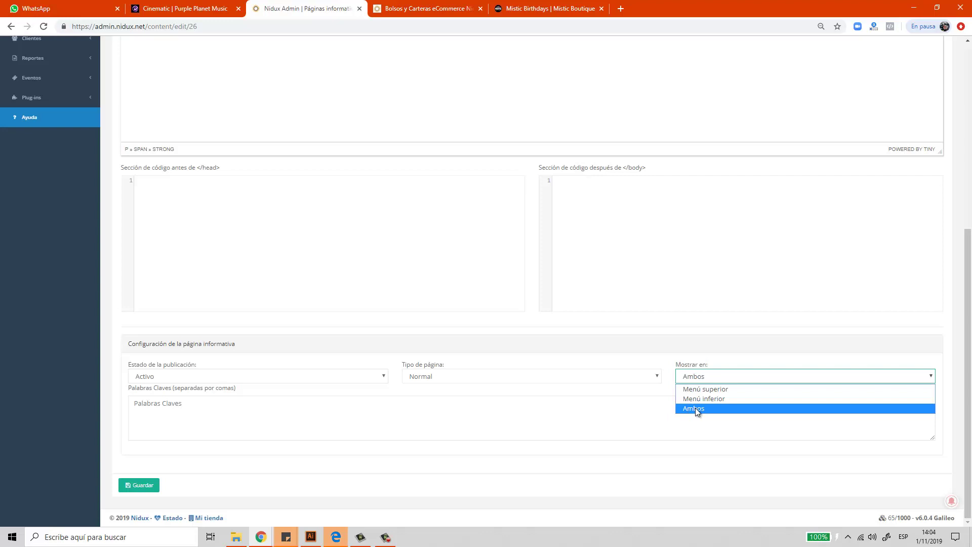
pyautogui.click(708, 398)
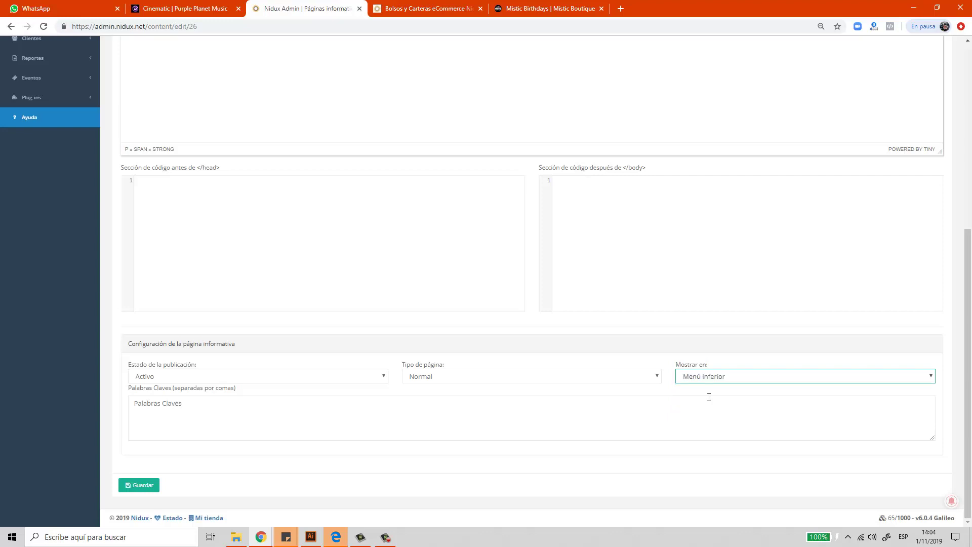
pyautogui.click(158, 406)
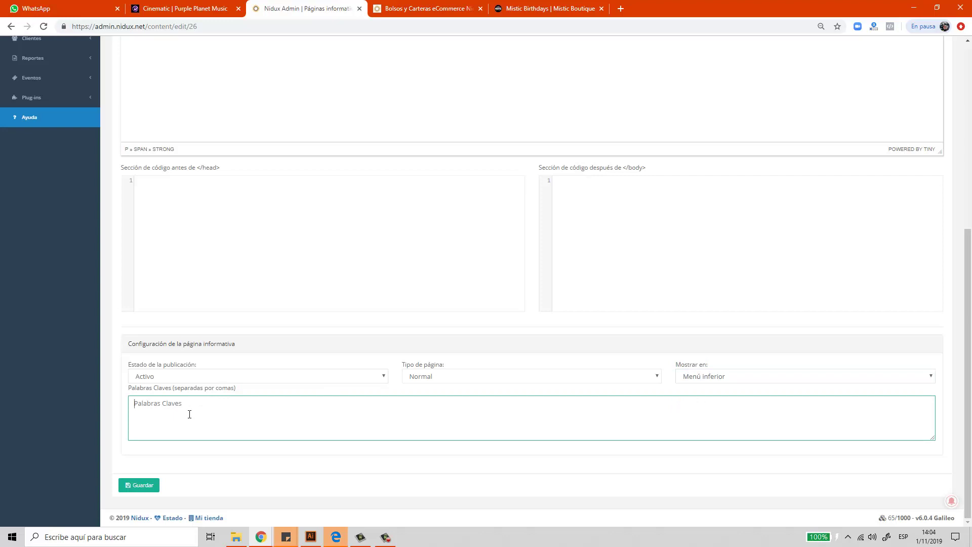
pyautogui.click(147, 488)
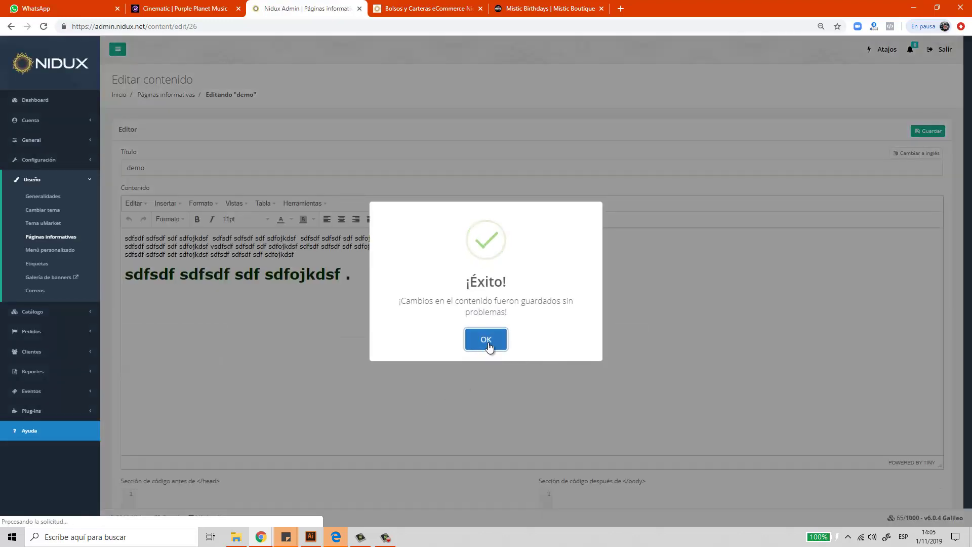
pyautogui.click(487, 339)
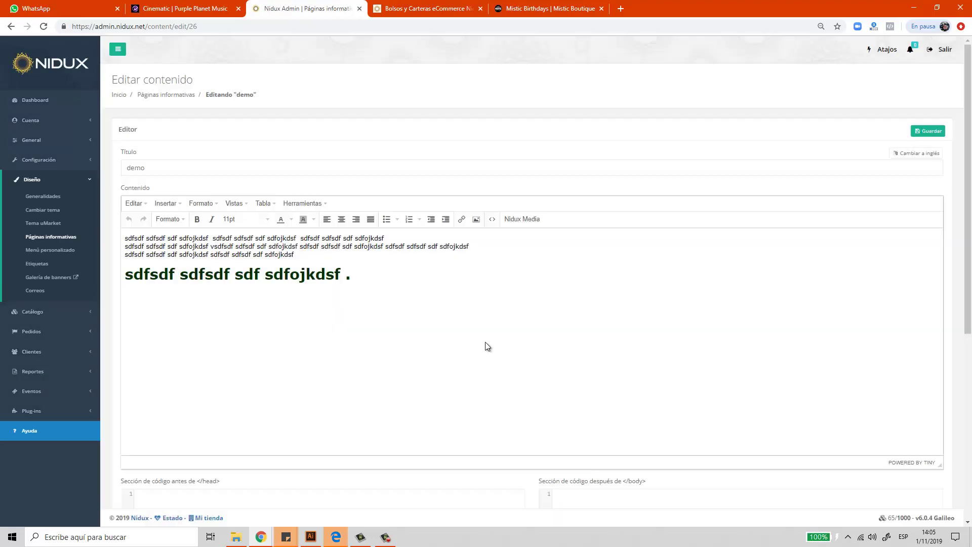
# - Switch to the Bolsos y Carteras storefront, reload it, and open the demo page from the footer's Secciones list
pyautogui.click(416, 9)
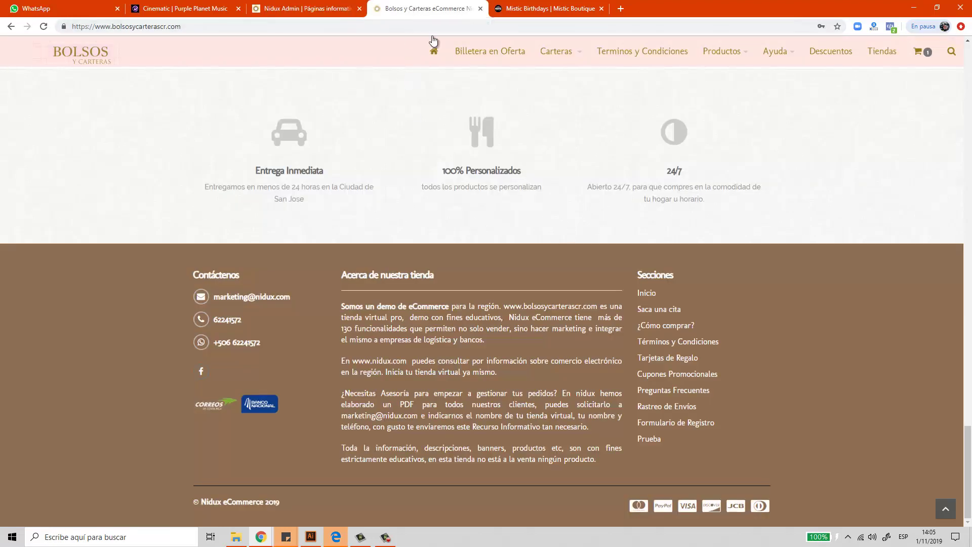
pyautogui.click(431, 26)
pyautogui.press('Return')
pyautogui.click(645, 456)
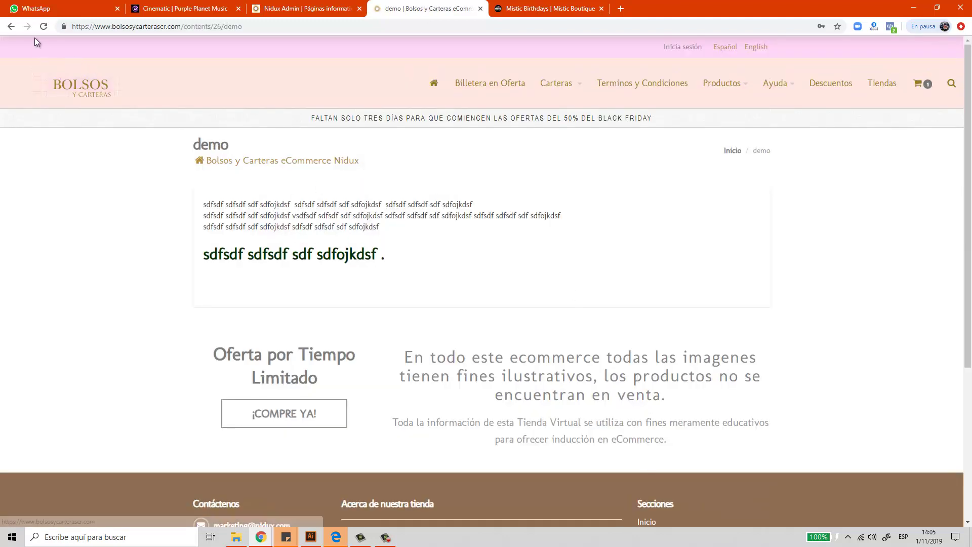
# - Return to the storefront home page, open Términos y Condiciones from the footer, and review its policies and bank requirements
pyautogui.click(11, 32)
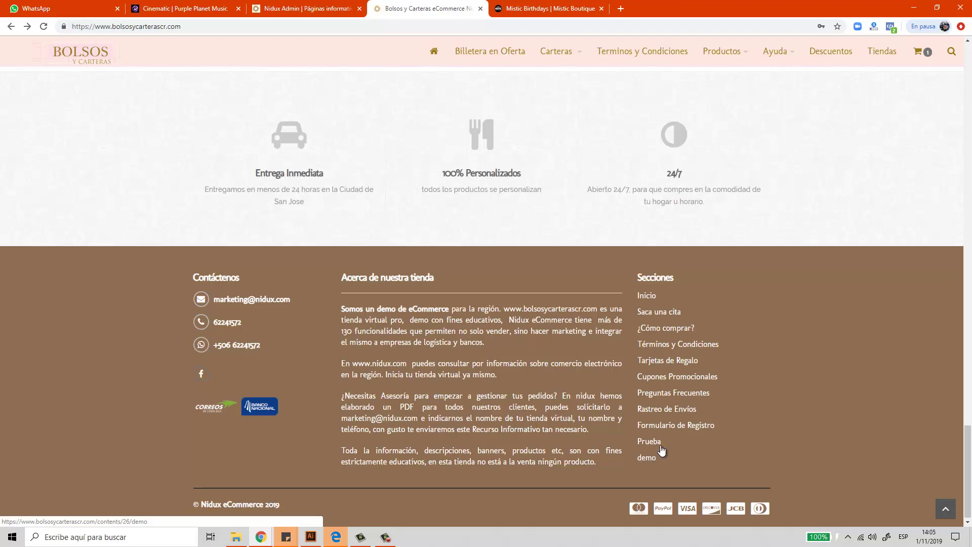
pyautogui.click(698, 347)
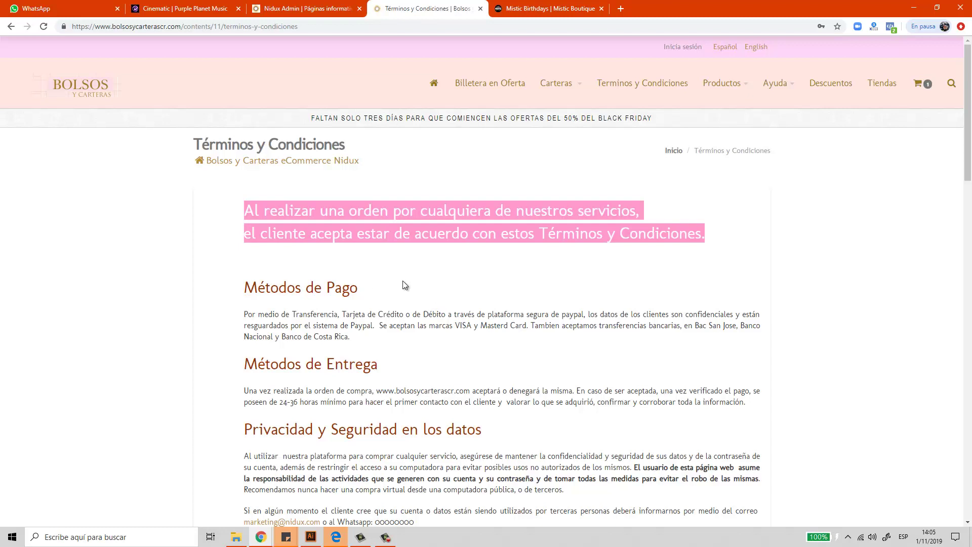
pyautogui.scroll(-5, 403, 280)
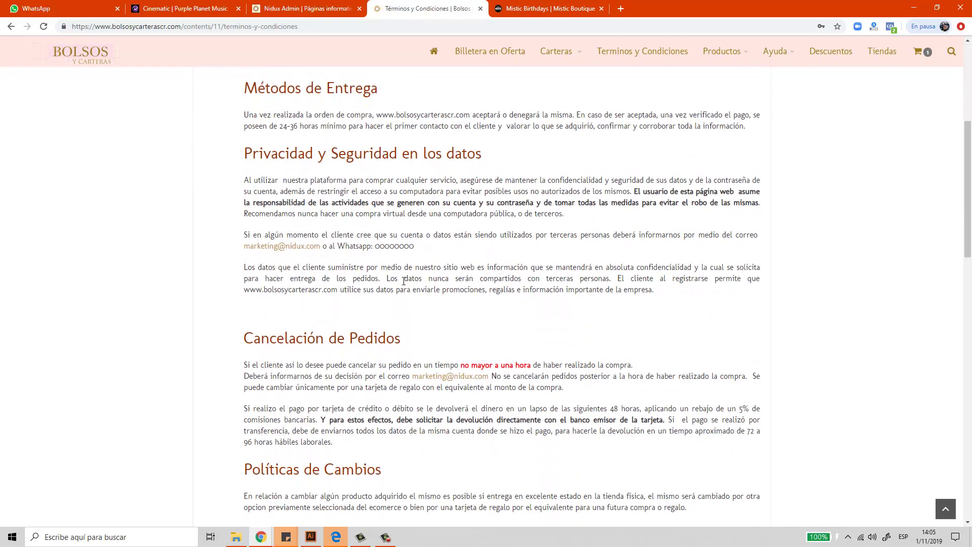
pyautogui.scroll(-3, 403, 281)
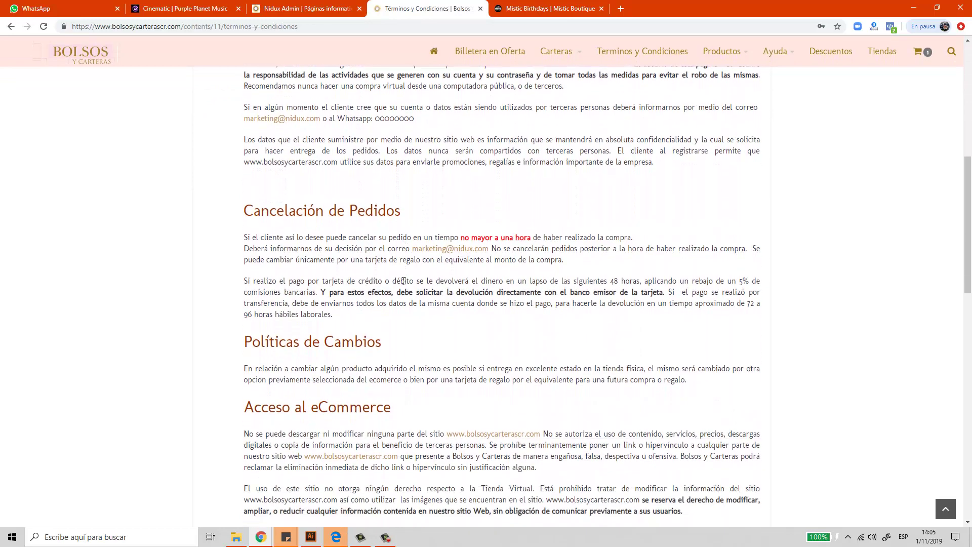
pyautogui.scroll(-1, 403, 281)
pyautogui.scroll(-1, 403, 281)
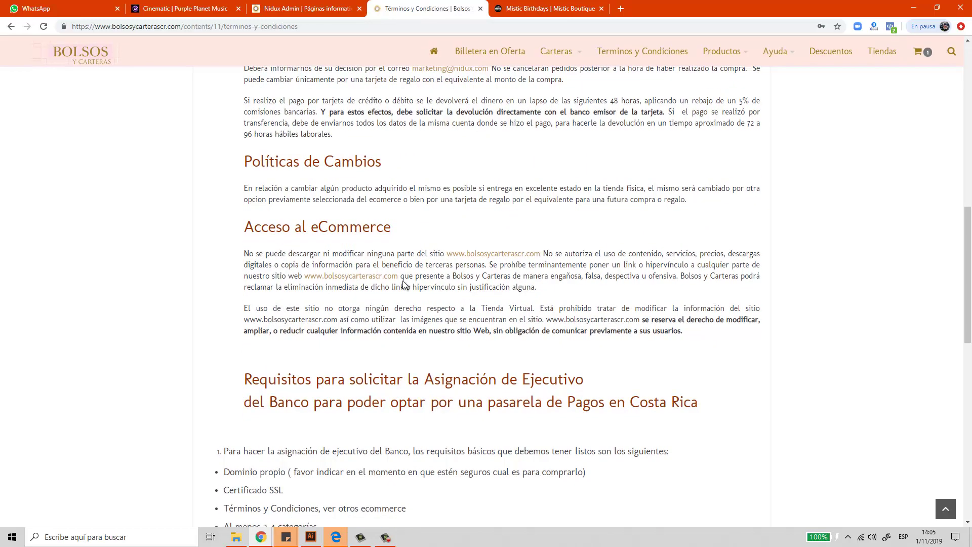
pyautogui.scroll(-4, 402, 280)
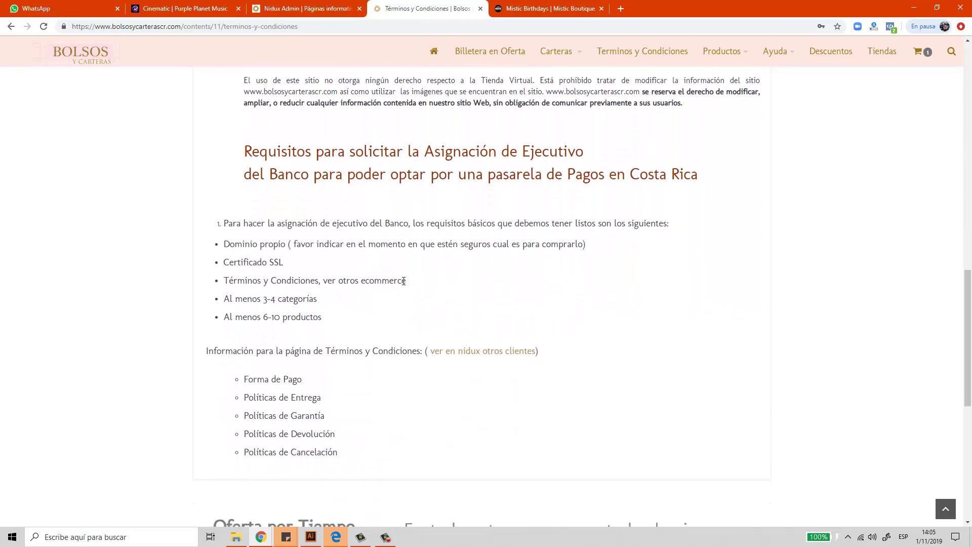
# - Review the list of information required on the Términos y Condiciones page, from Forma de Pago to Políticas de Cancelación
pyautogui.scroll(-2, 403, 281)
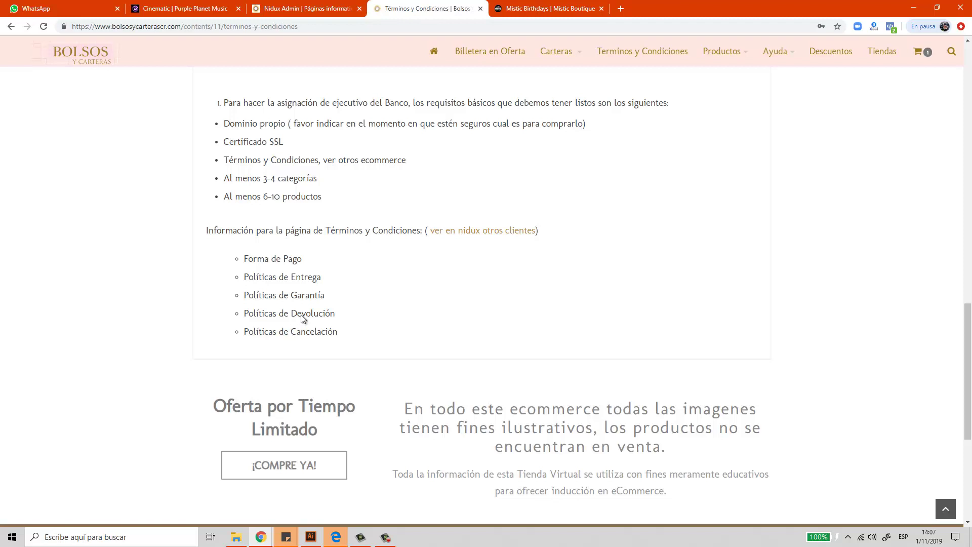
pyautogui.moveTo(245, 255); pyautogui.dragTo(337, 332)
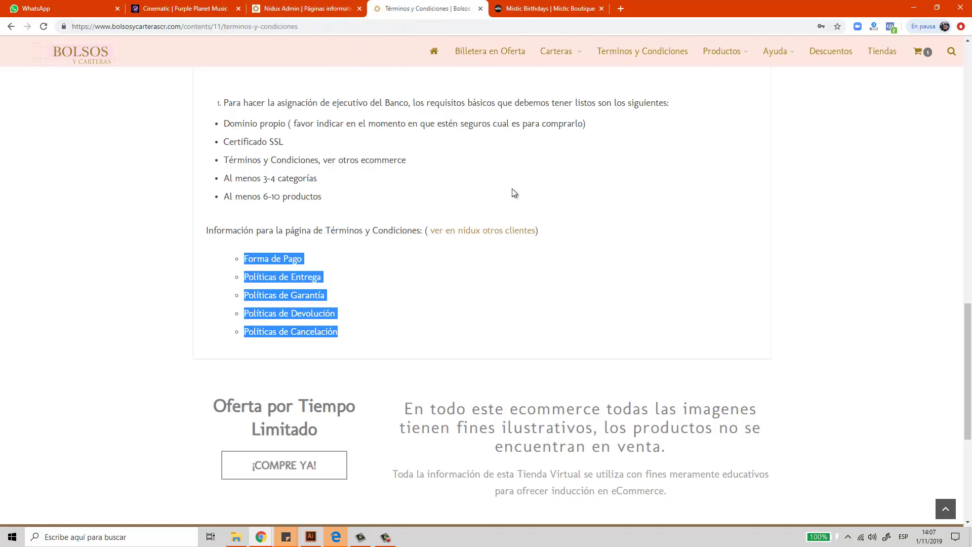
# - Open the Etiquetas settings in the Nidux admin, and locate the "Lo más vendido" heading on the storefront home page
pyautogui.click(308, 8)
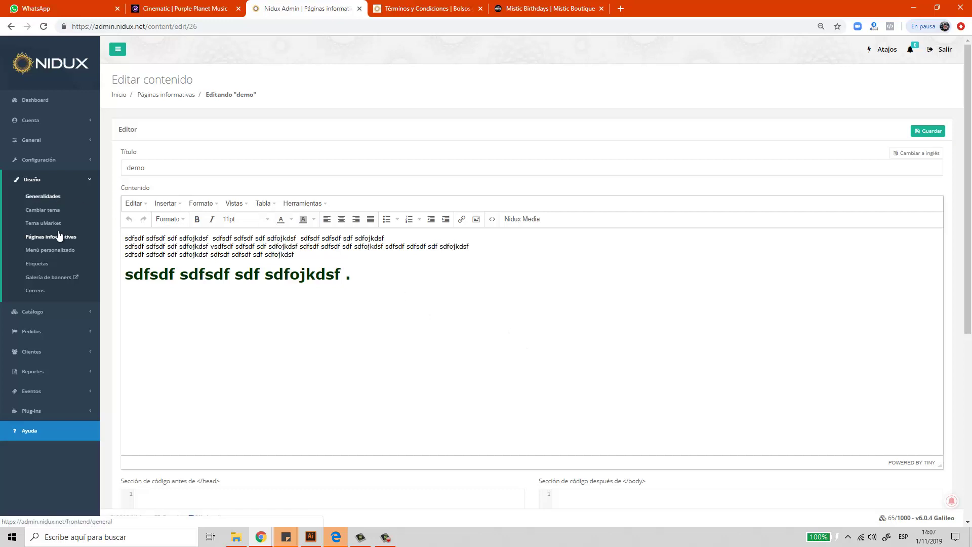
pyautogui.click(44, 268)
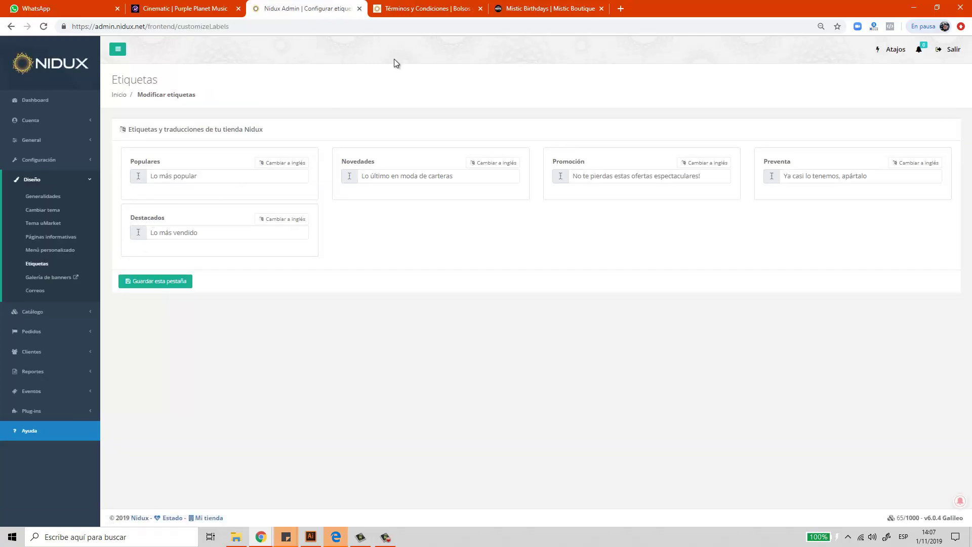
pyautogui.click(425, 8)
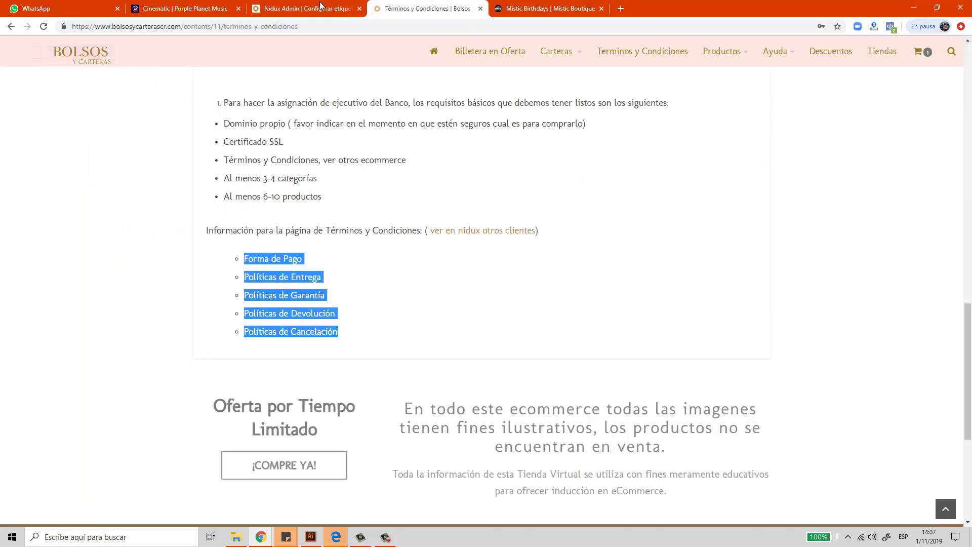
pyautogui.click(119, 61)
pyautogui.scroll(-6, 457, 256)
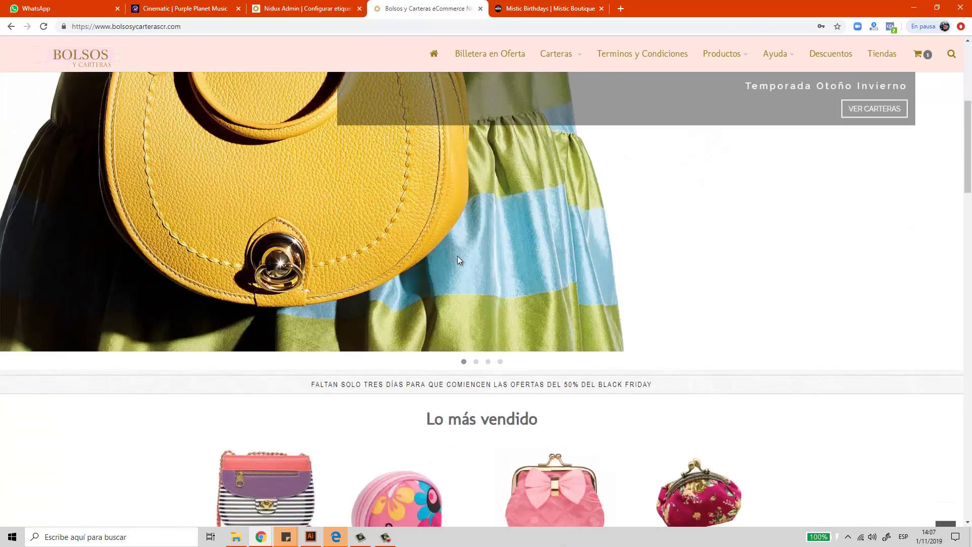
pyautogui.moveTo(425, 335); pyautogui.dragTo(544, 338)
pyautogui.scroll(-2, 543, 337)
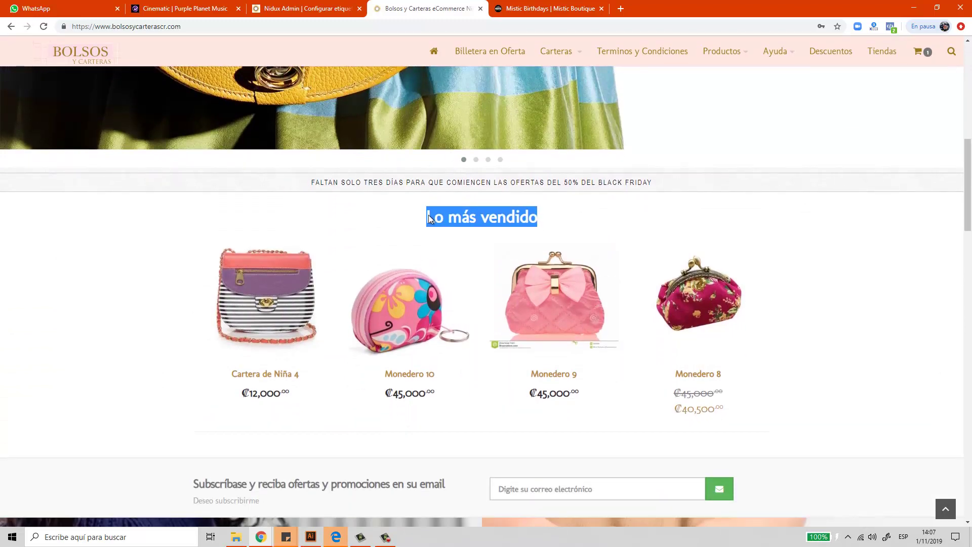
pyautogui.click(450, 218)
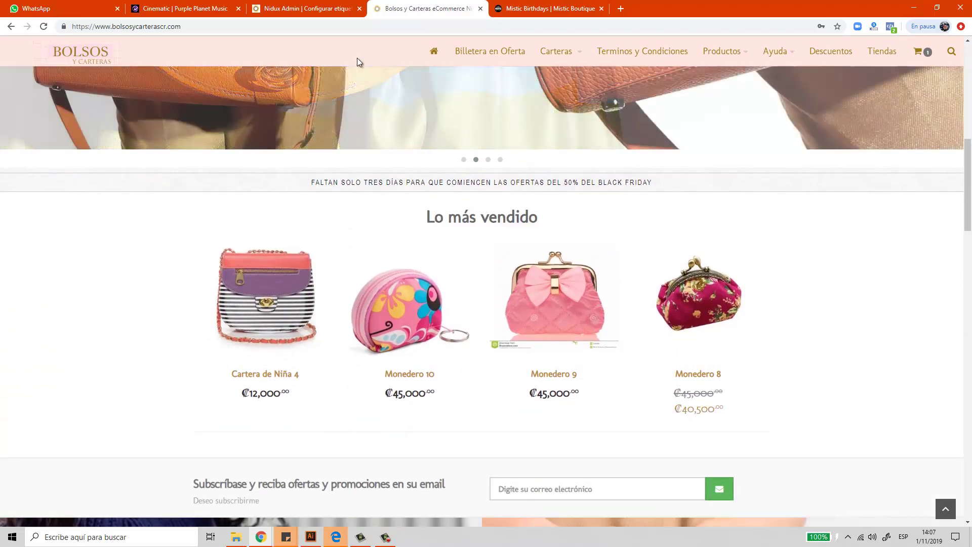
# - Return to the Nidux admin's Etiquetas page and check the texts of the Destacados and Promoción labels
pyautogui.click(327, 11)
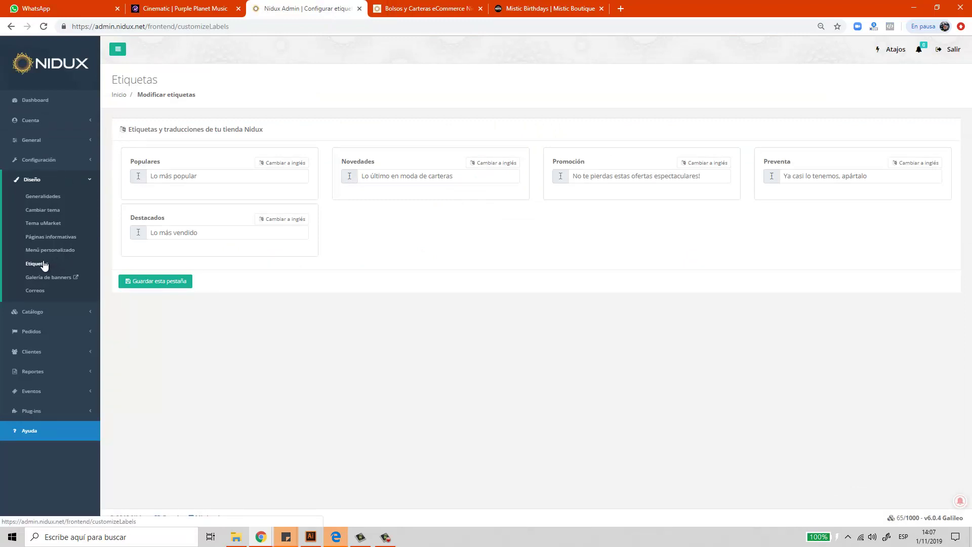
pyautogui.moveTo(132, 217); pyautogui.dragTo(200, 239)
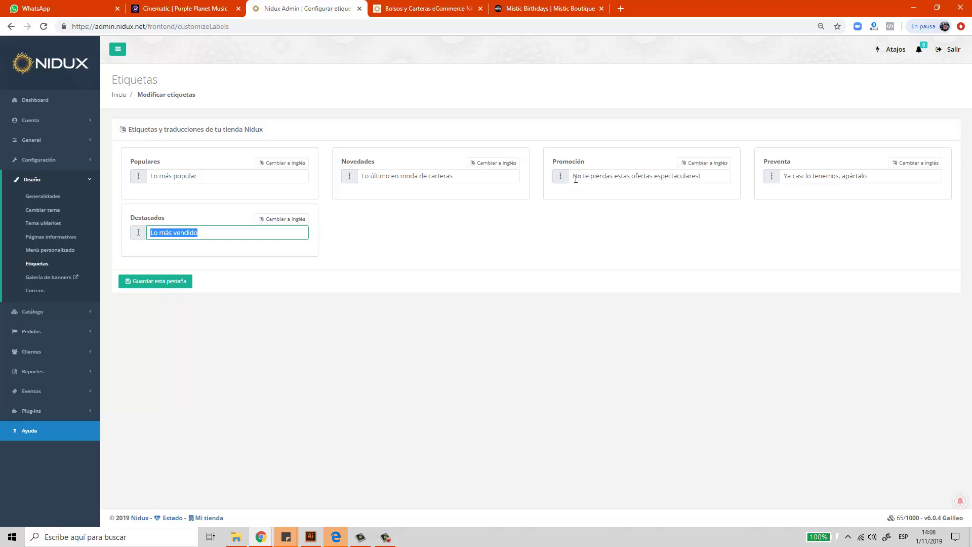
pyautogui.moveTo(576, 177); pyautogui.dragTo(705, 183)
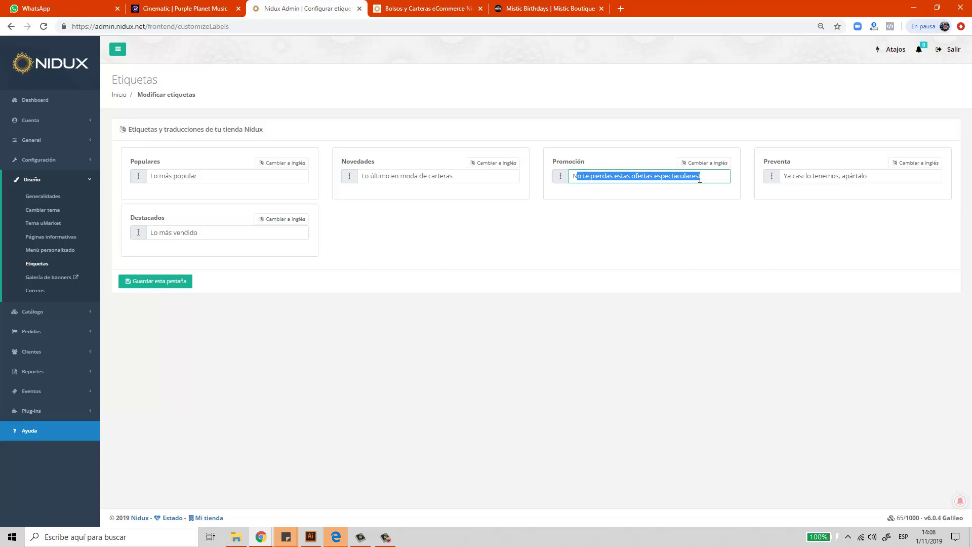
# - Switch to the storefront and find the "No te pierdas estas ofertas espectaculares!" heading on the home page
pyautogui.click(417, 10)
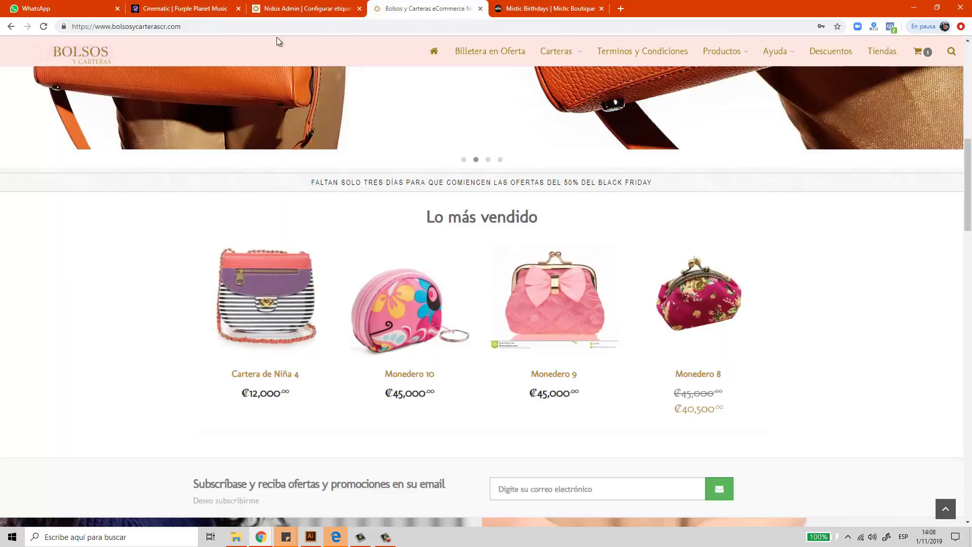
pyautogui.scroll(-5, 369, 181)
pyautogui.scroll(-6, 368, 177)
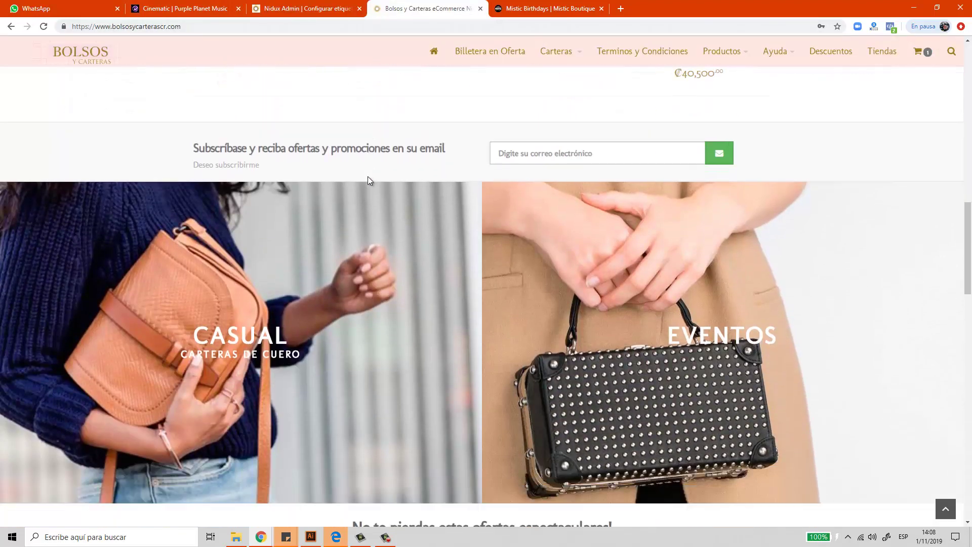
pyautogui.scroll(-3, 395, 179)
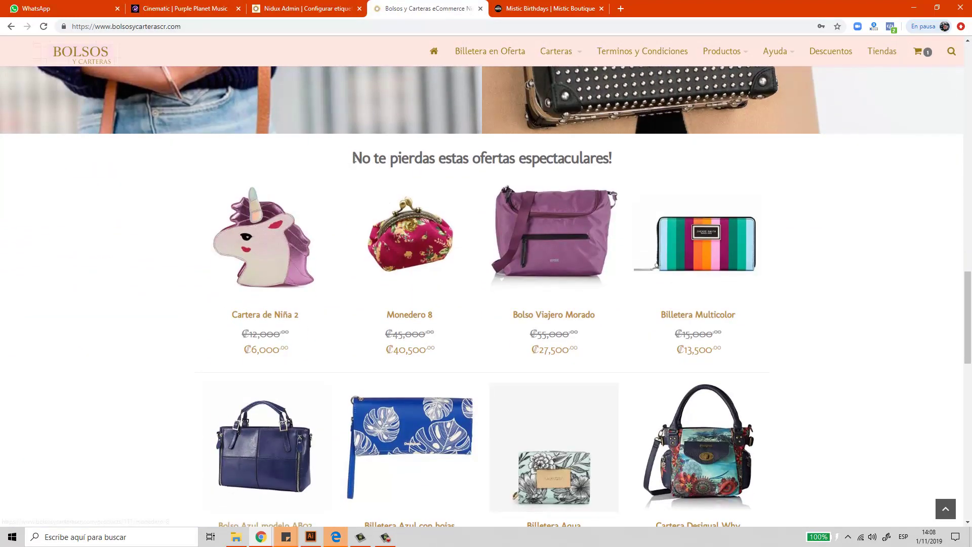
pyautogui.moveTo(352, 158)
pyautogui.mouseDown()
pyautogui.moveTo(623, 159)
pyautogui.moveTo(351, 156)
pyautogui.mouseUp()
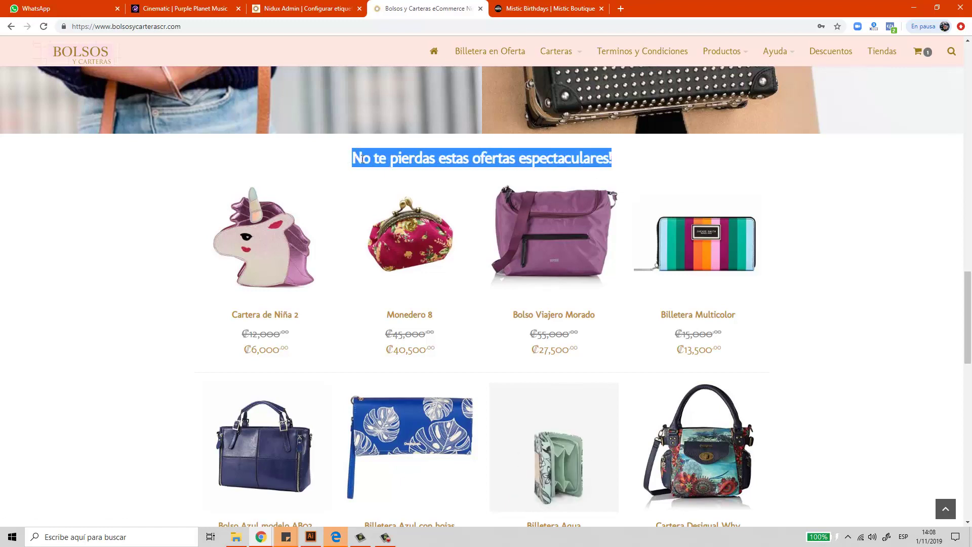
# - In the Nidux admin's Correos section, start a new email structure of type Correo de bienvenida al comprador anónimo
pyautogui.click(306, 5)
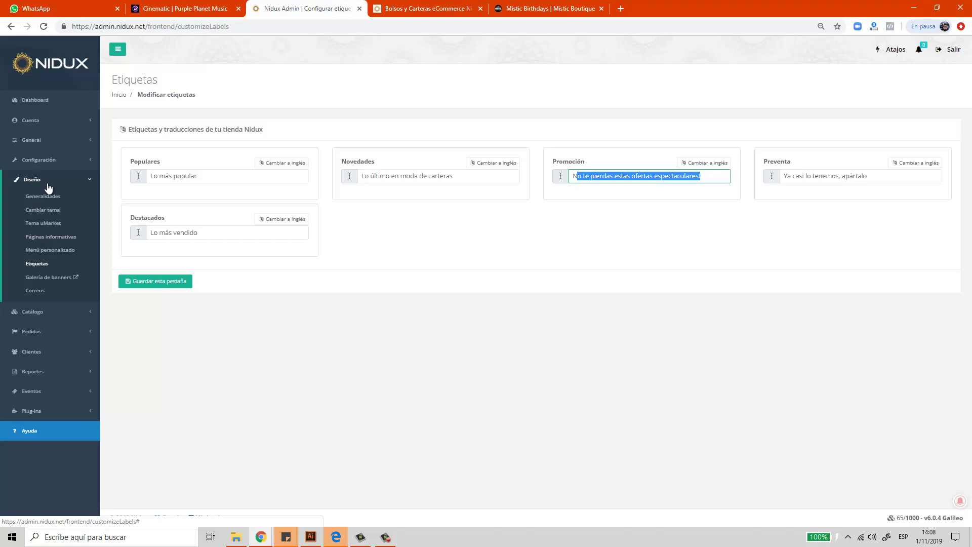
pyautogui.click(42, 296)
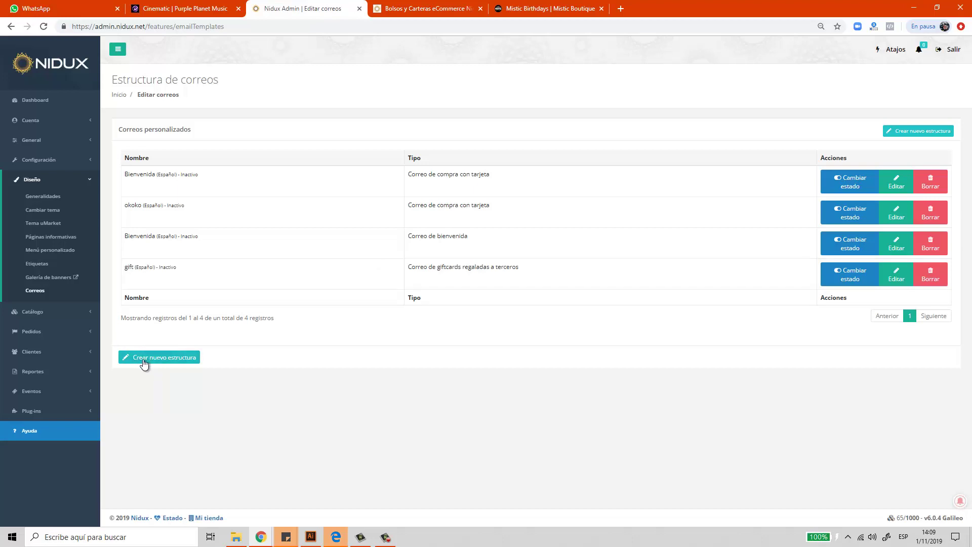
pyautogui.click(172, 357)
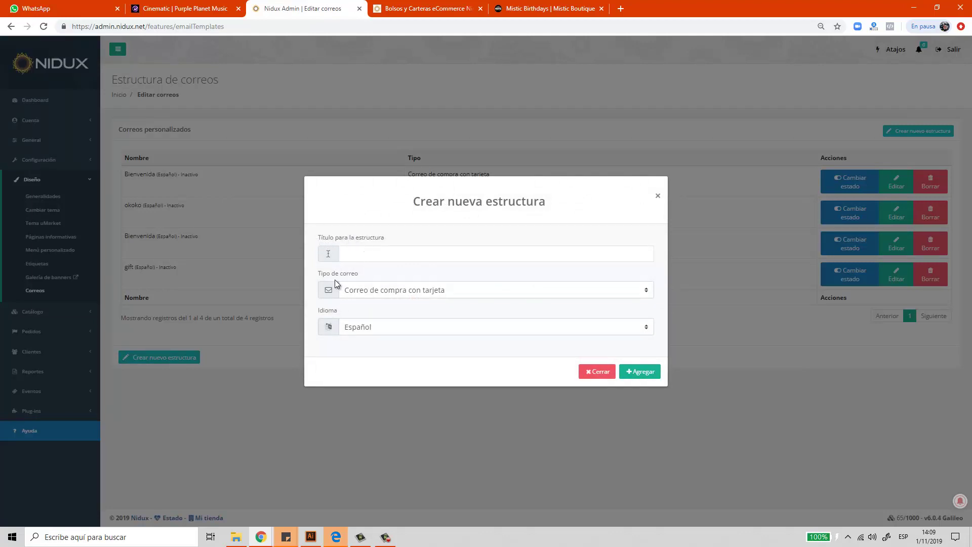
pyautogui.click(377, 289)
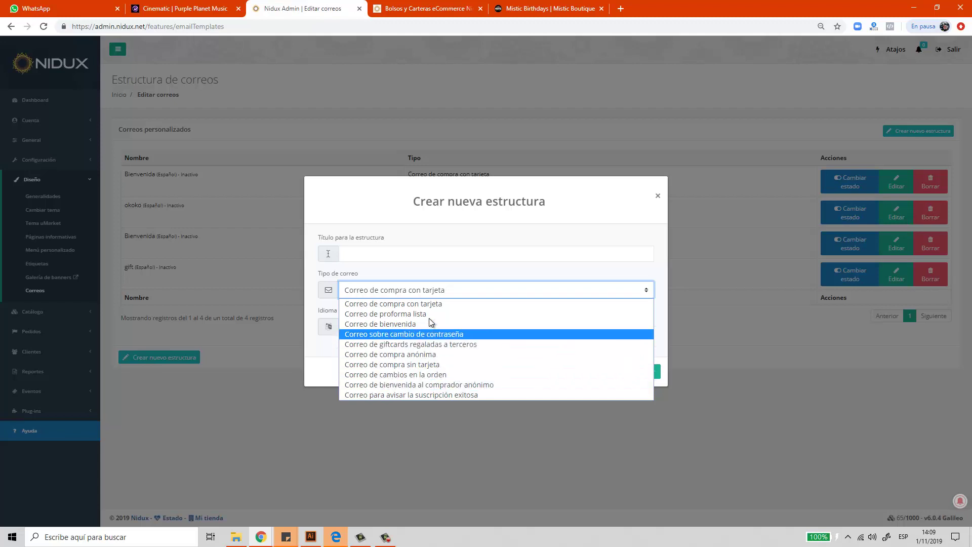
pyautogui.click(431, 387)
# - Title the new email structure "Comprador Anónimo" and add it to the custom emails
pyautogui.click(379, 254)
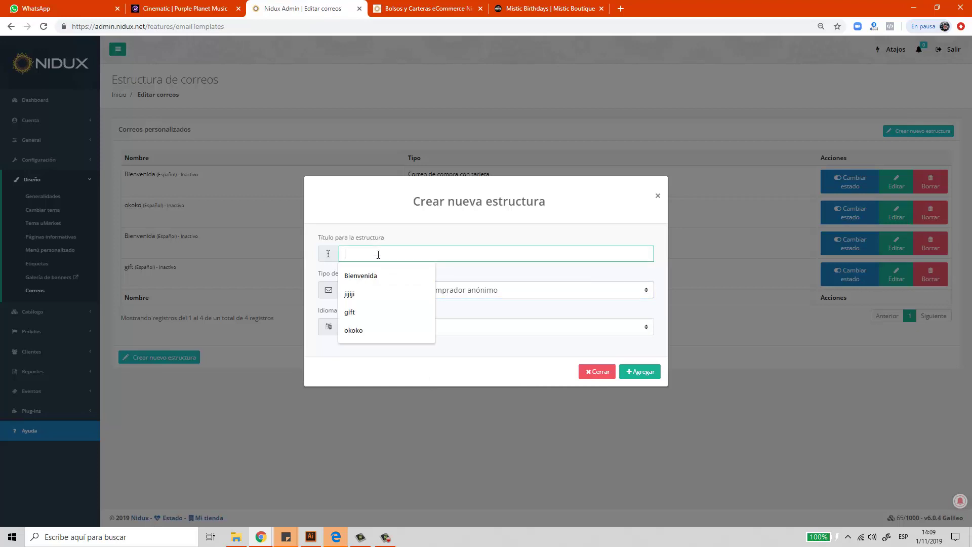
pyautogui.write('Comp')
pyautogui.write('Compr')
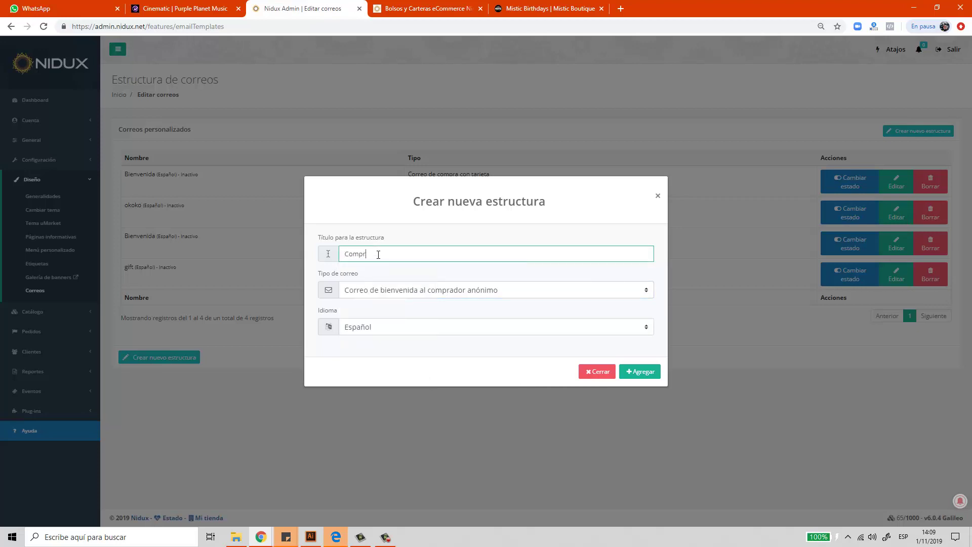
pyautogui.write('ador Anónimo')
pyautogui.click(631, 373)
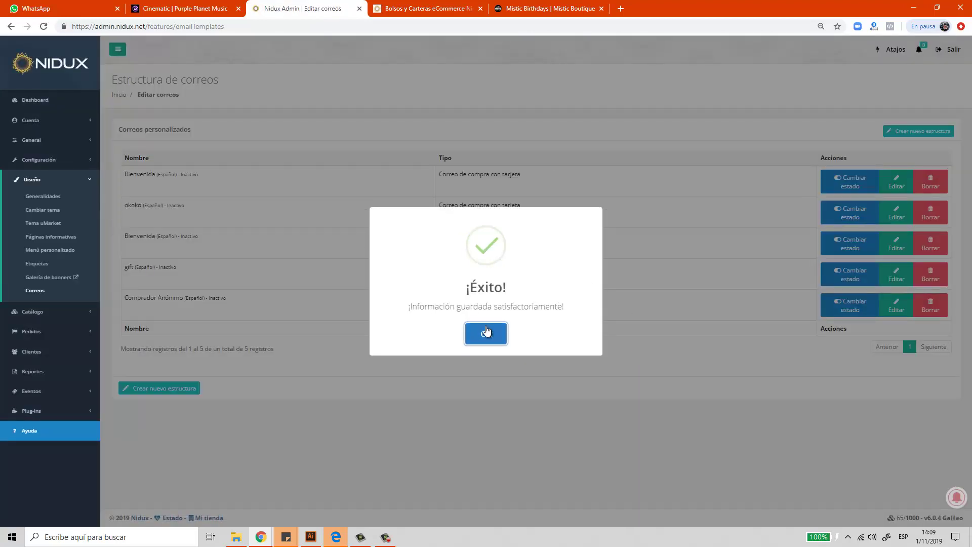
pyautogui.click(486, 333)
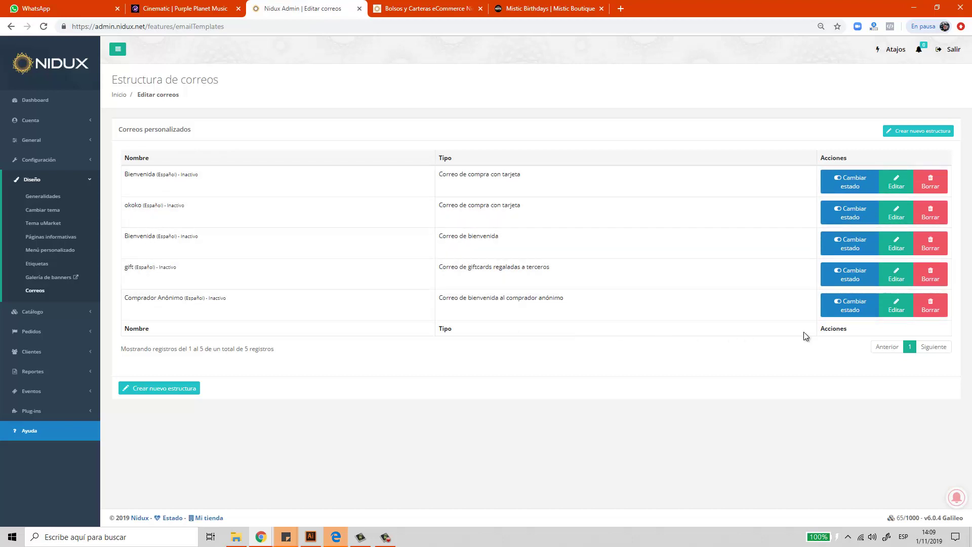
# - Open the Comprador Anónimo structure for editing, try placing title and image components, and close the editor without saving
pyautogui.click(897, 308)
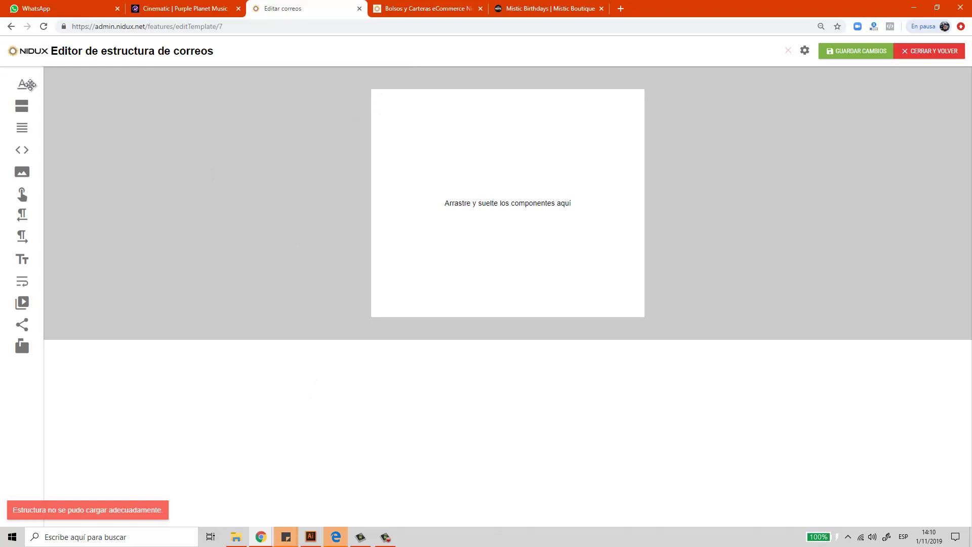
pyautogui.moveTo(30, 85); pyautogui.dragTo(515, 138)
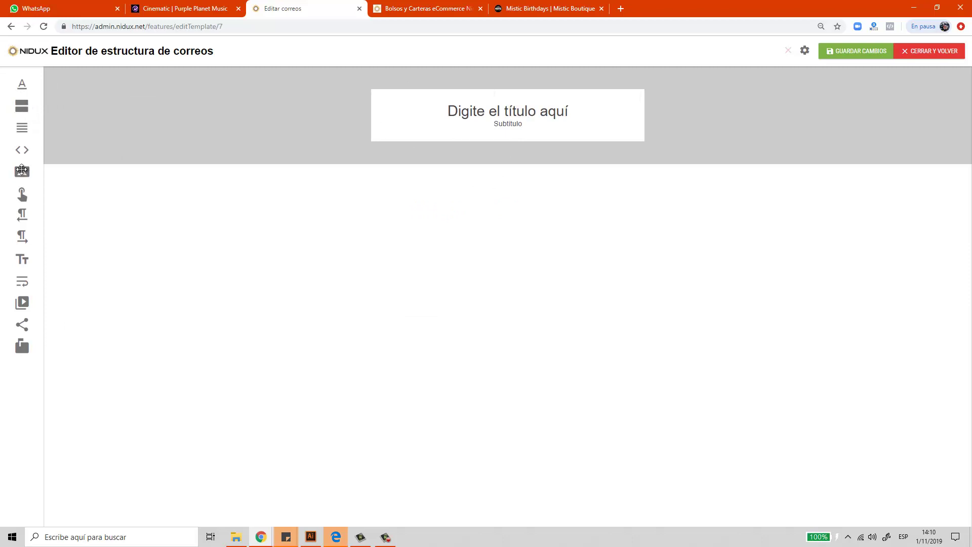
pyautogui.moveTo(22, 171); pyautogui.dragTo(516, 208)
pyautogui.click(913, 56)
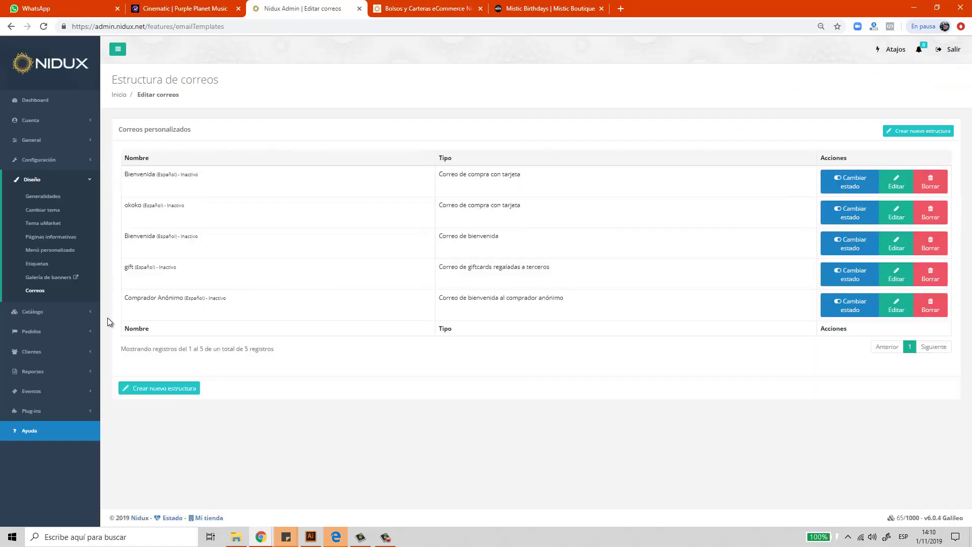